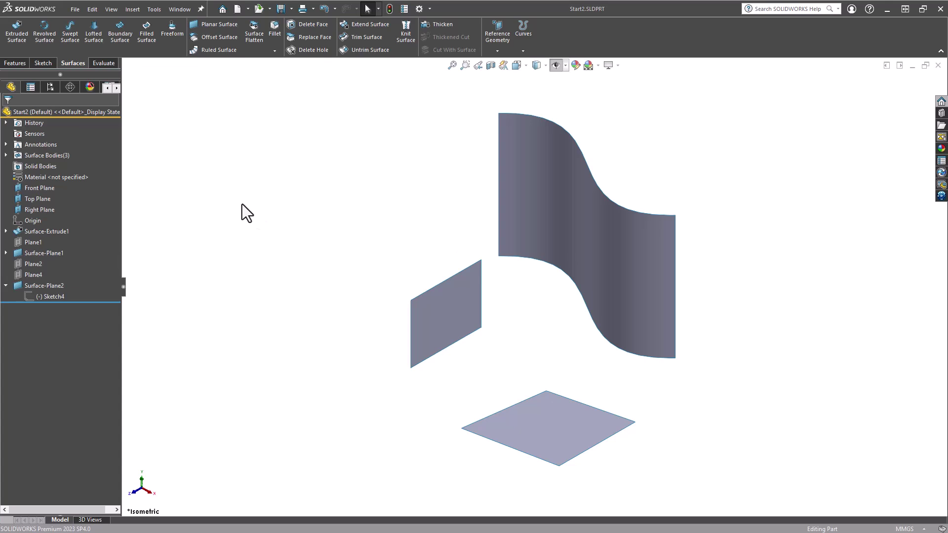
Start an Extend Surface feature and set its End Condition to Up to surface.
{"action": "left_click", "coordinate": [82, 67]}
{"action": "left_click", "coordinate": [371, 25]}
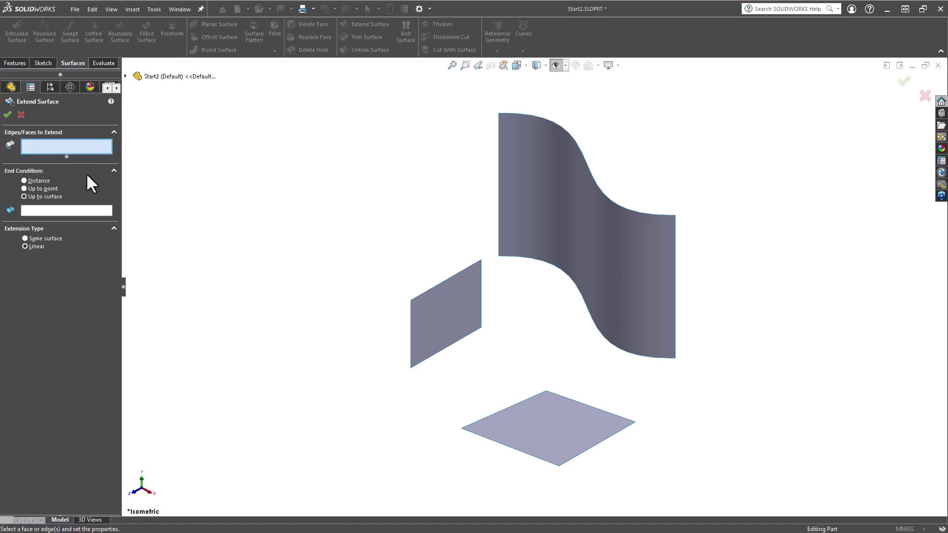
{"action": "left_click", "coordinate": [56, 188]}
{"action": "left_click", "coordinate": [58, 197]}
{"action": "left_click", "coordinate": [64, 238]}
{"action": "left_click", "coordinate": [57, 247]}
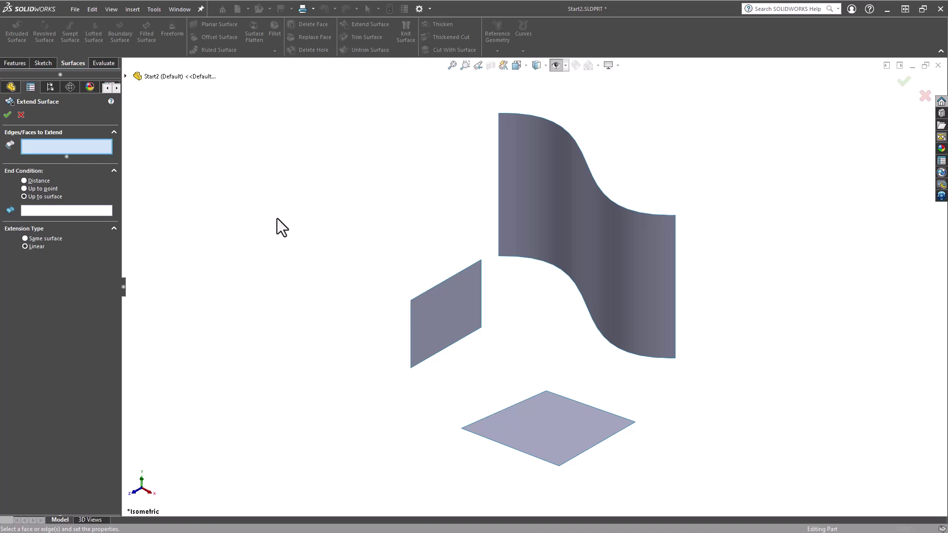
Create Surface-Extend1, extending the curved wall's bottom edge 60 mm by Distance.
{"action": "left_click", "coordinate": [85, 149]}
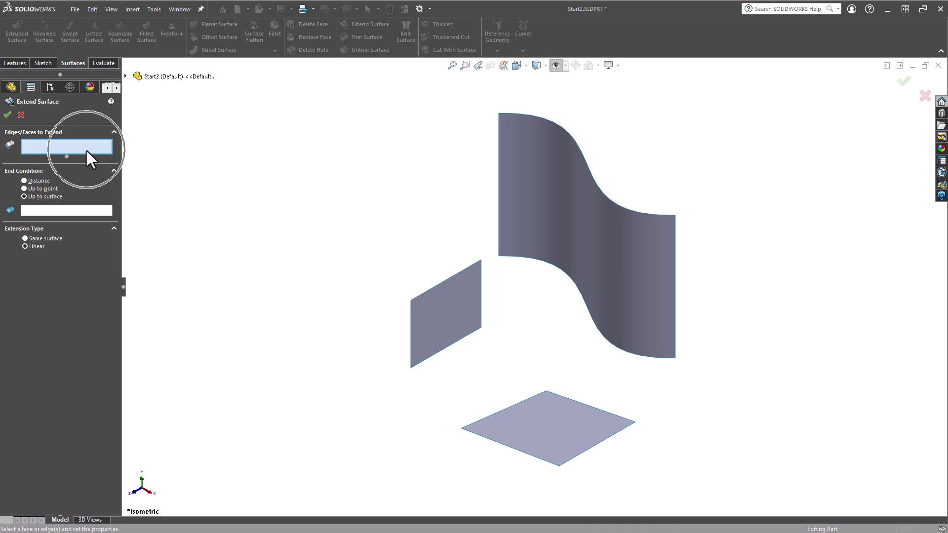
{"action": "left_click", "coordinate": [87, 150]}
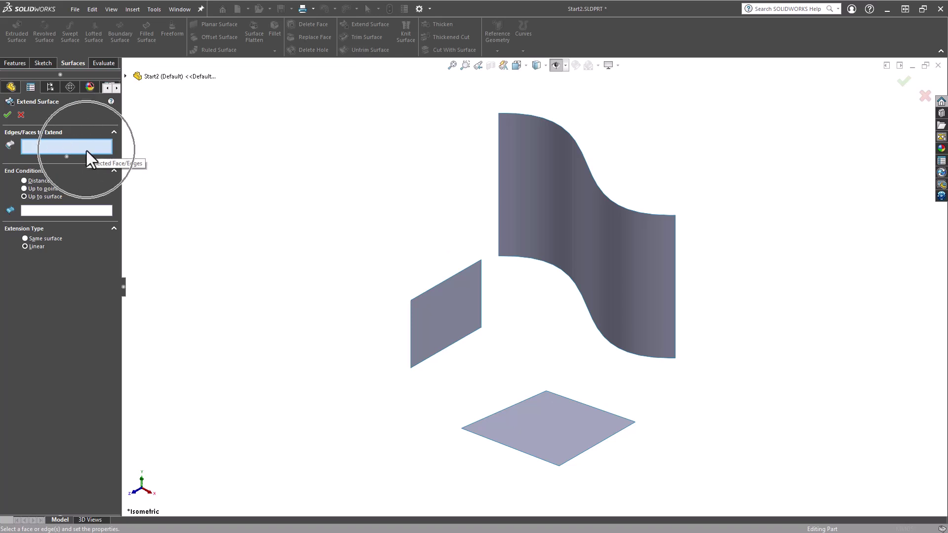
{"action": "left_click", "coordinate": [554, 267]}
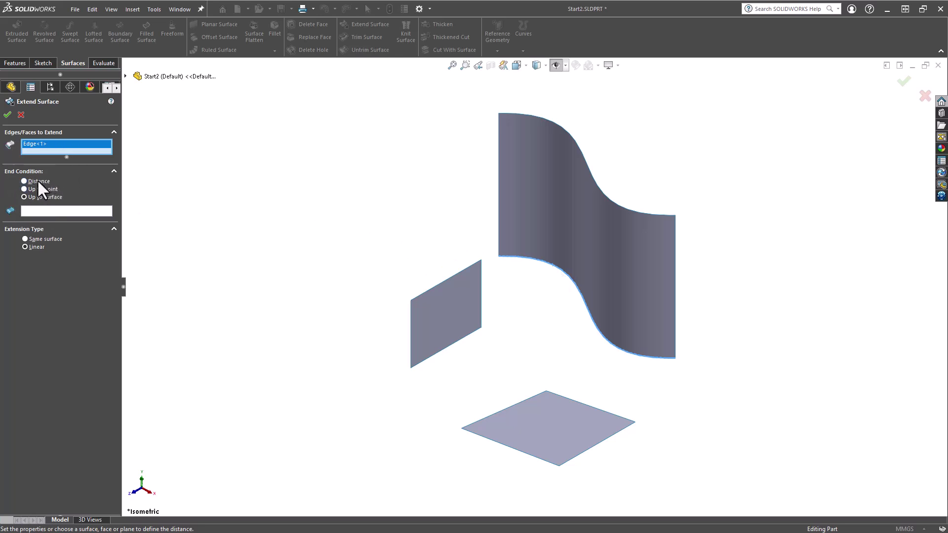
{"action": "left_click", "coordinate": [40, 181]}
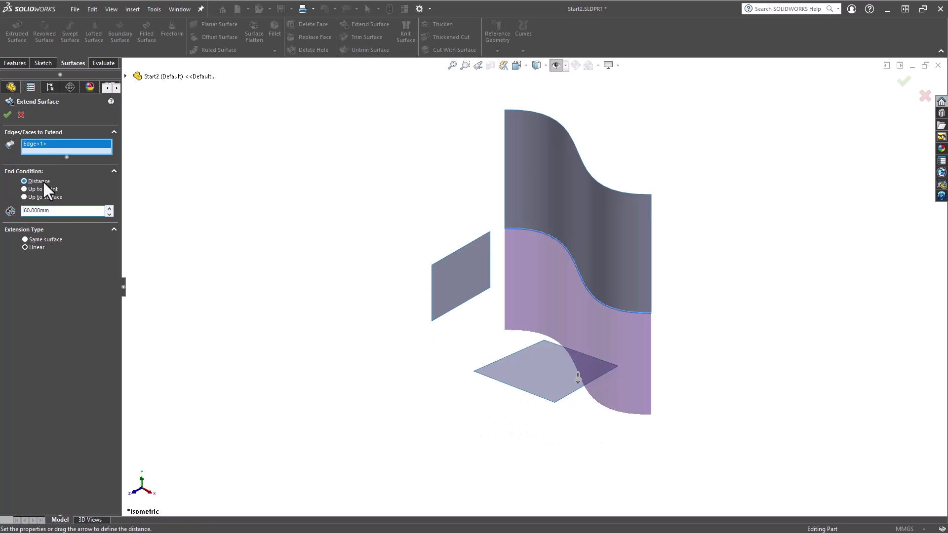
{"action": "left_click", "coordinate": [55, 211]}
{"action": "middle_click_drag", "start_coordinate": [394, 347], "coordinate": [360, 339]}
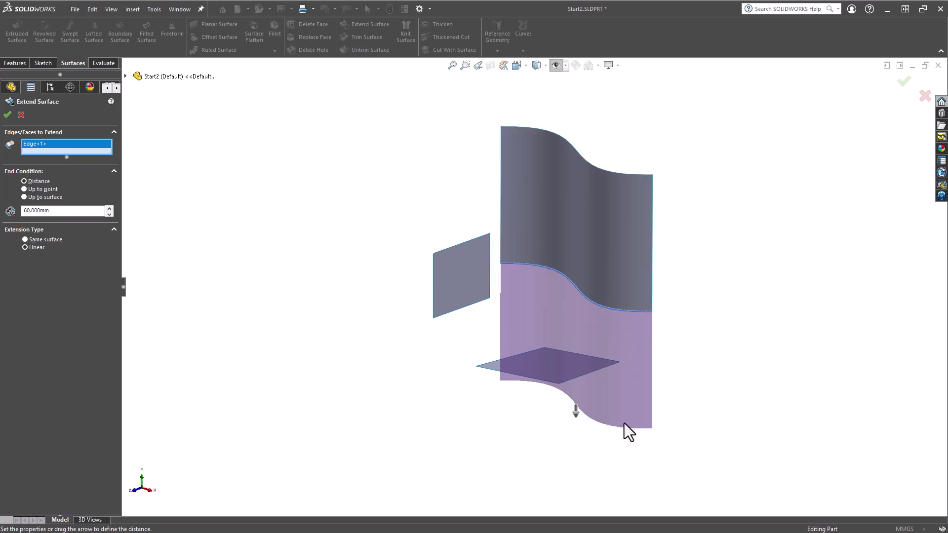
{"action": "left_click", "coordinate": [544, 359]}
{"action": "left_click", "coordinate": [7, 114]}
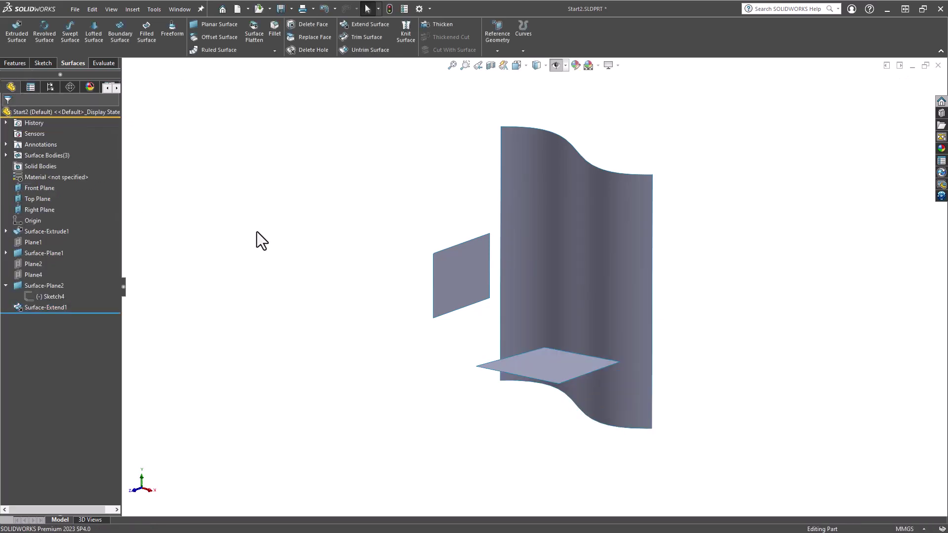
Create Surface-Extend2, extending the floor's curved-wall edge and left edge by 60 mm.
{"action": "left_click", "coordinate": [603, 268]}
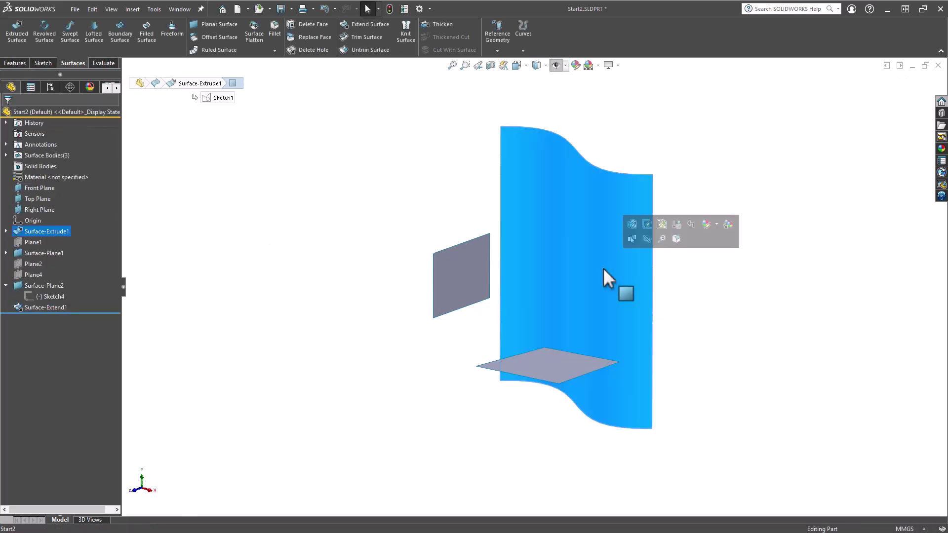
{"action": "left_click", "coordinate": [423, 183]}
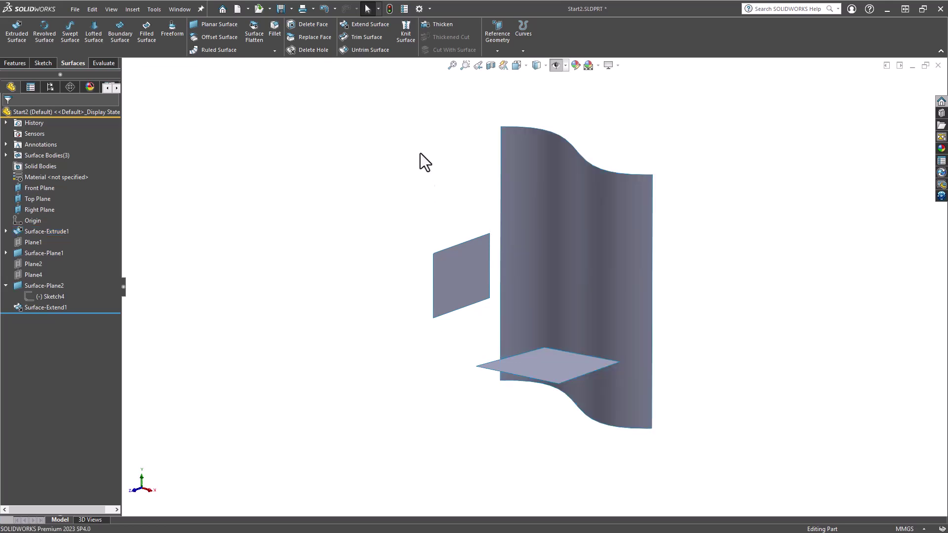
{"action": "left_click", "coordinate": [371, 23]}
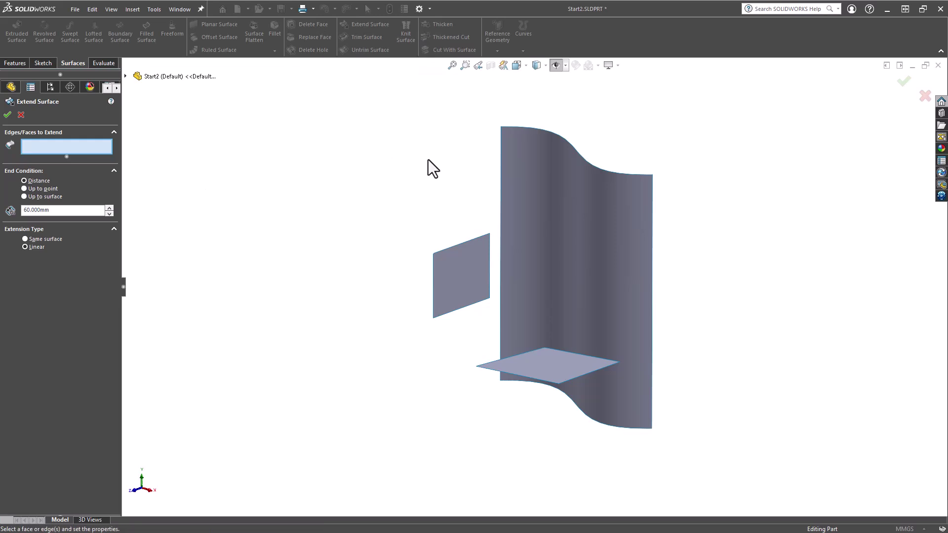
{"action": "middle_click_drag", "start_coordinate": [428, 166], "coordinate": [430, 287]}
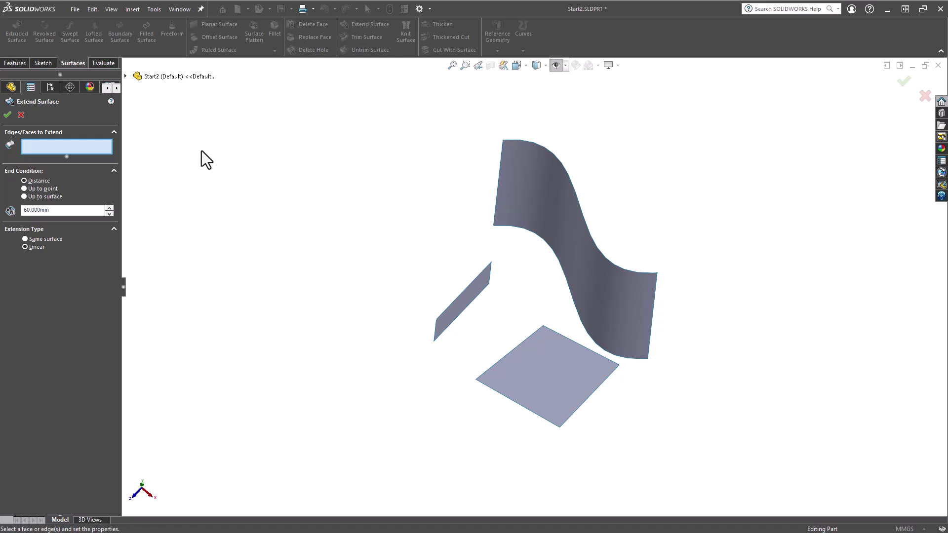
{"action": "left_click", "coordinate": [558, 334]}
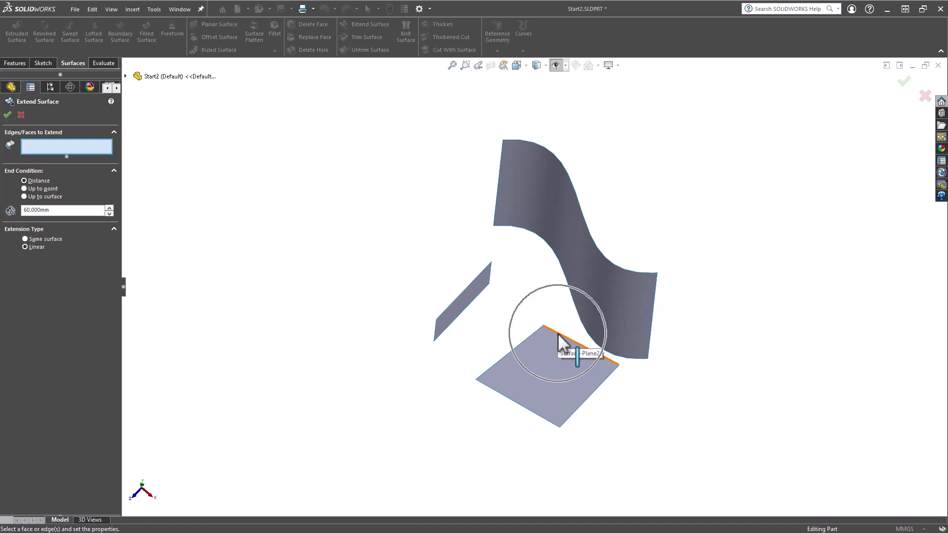
{"action": "left_click", "coordinate": [529, 336]}
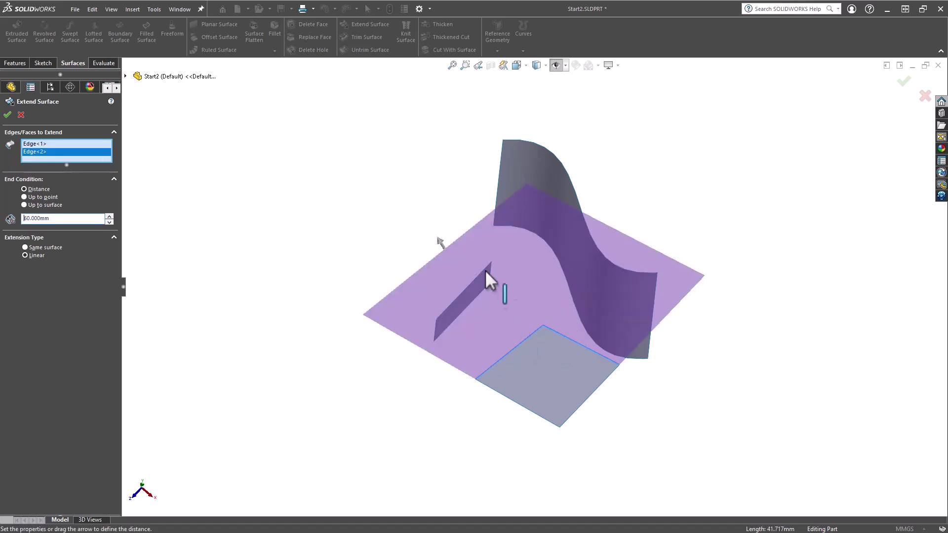
{"action": "middle_click_drag", "start_coordinate": [419, 171], "coordinate": [410, 97]}
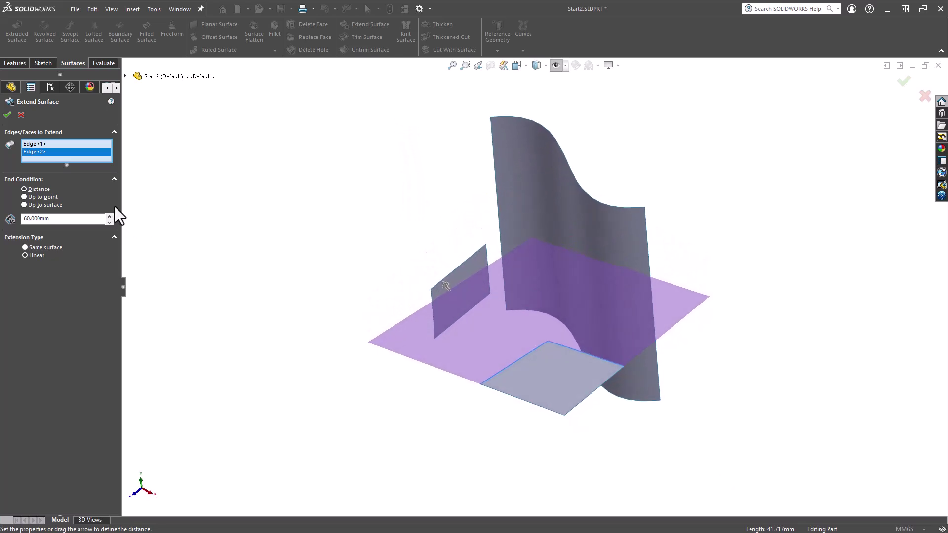
{"action": "left_click", "coordinate": [8, 115]}
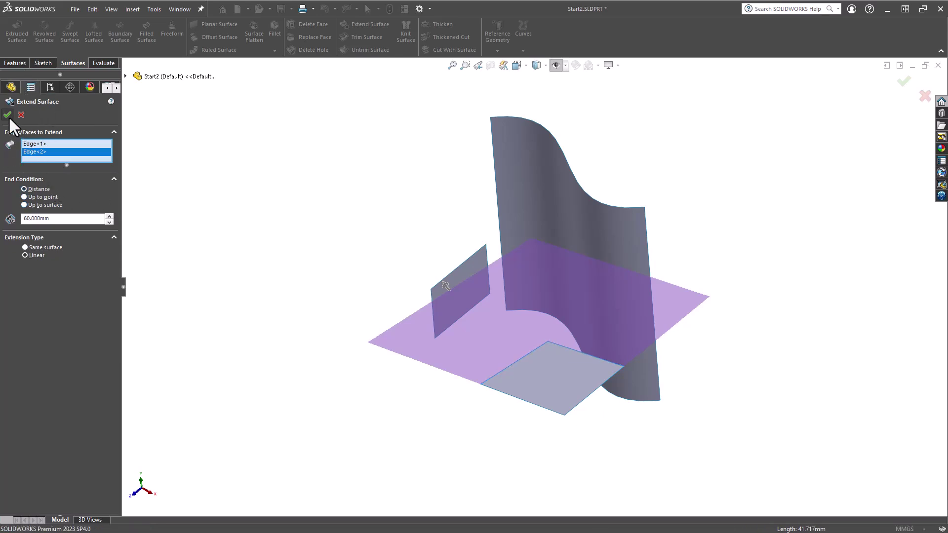
{"action": "left_click", "coordinate": [285, 213]}
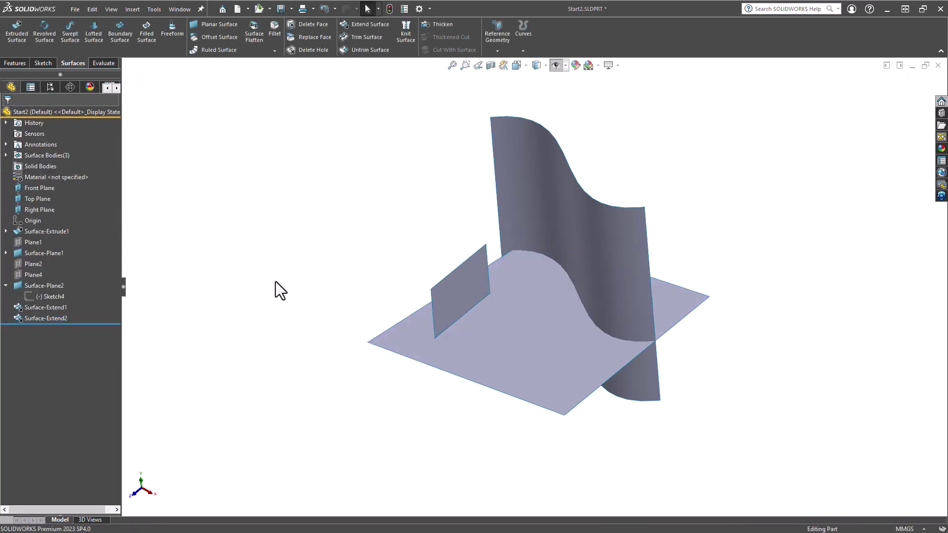
Create Surface-Extend3, extending the small square wall's whole face 60 mm on every side.
{"action": "middle_click_drag", "start_coordinate": [275, 289], "coordinate": [279, 187]}
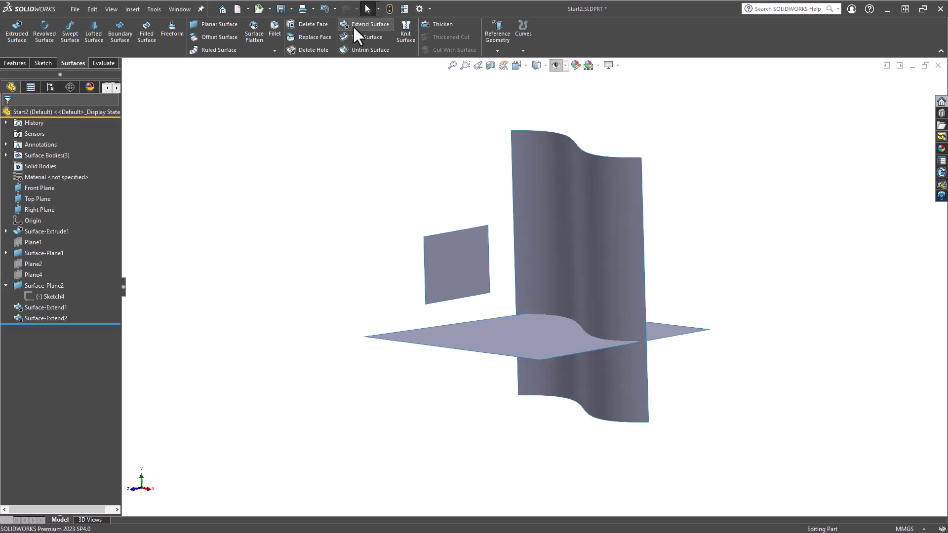
{"action": "left_click", "coordinate": [362, 35]}
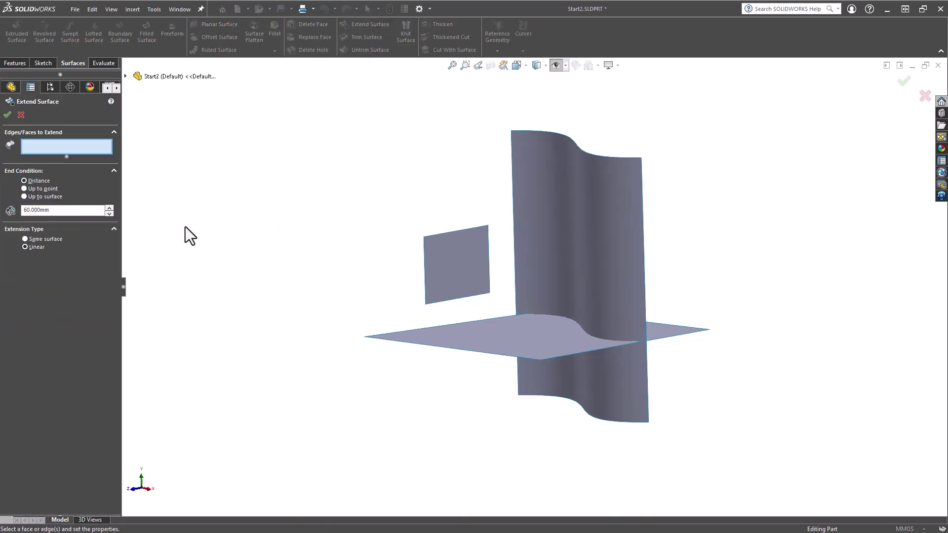
{"action": "left_click", "coordinate": [458, 266]}
{"action": "left_click", "coordinate": [459, 266]}
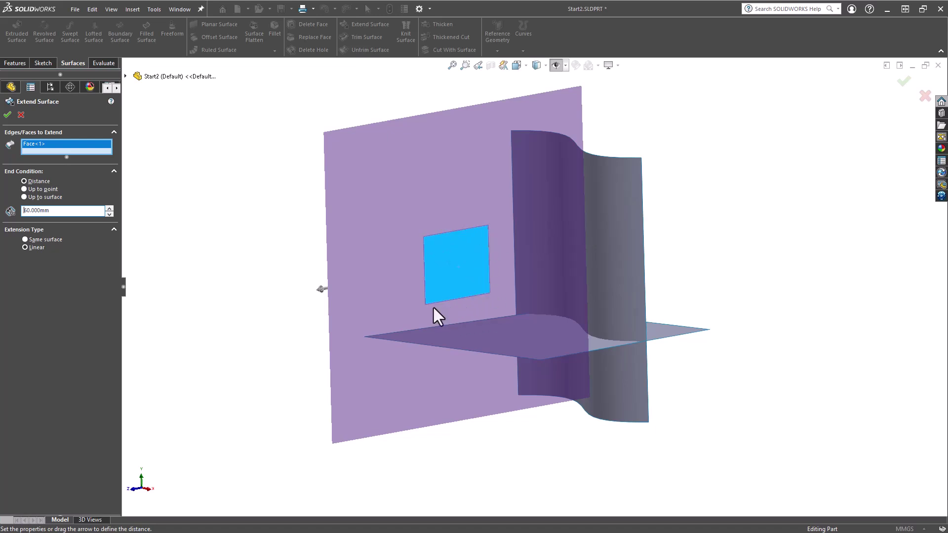
{"action": "left_click", "coordinate": [7, 114]}
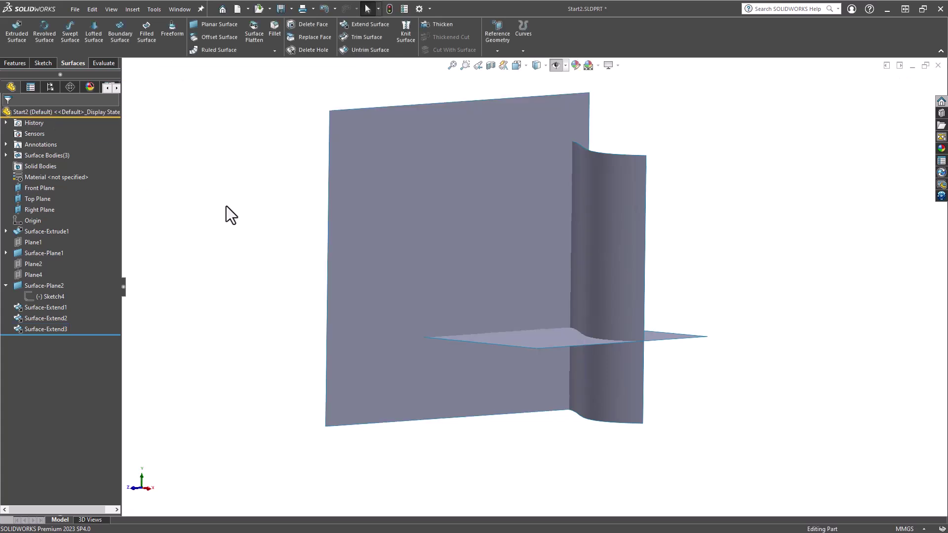
Mutually trim the floor and both walls, keeping the corner pieces, as Surface-Trim1.
{"action": "key", "text": "ctrl+7"}
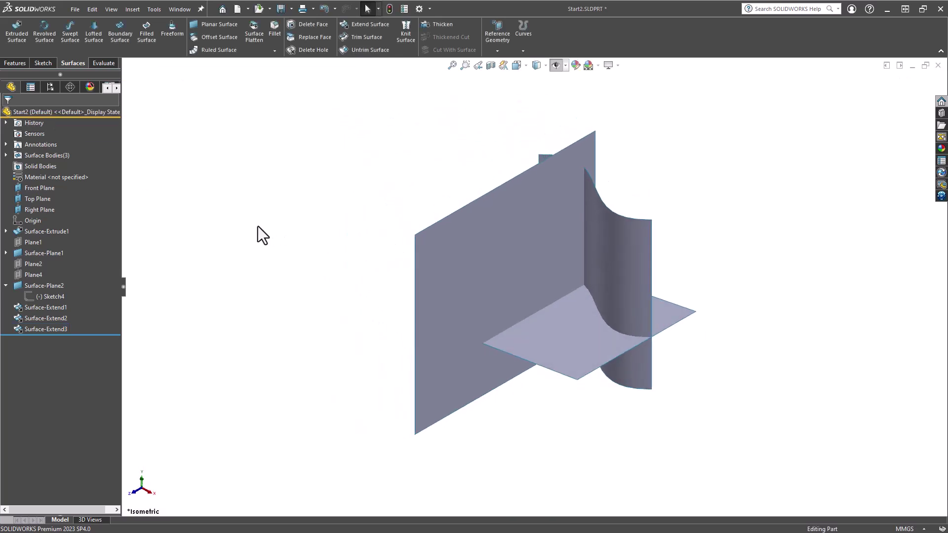
{"action": "left_click", "coordinate": [374, 36]}
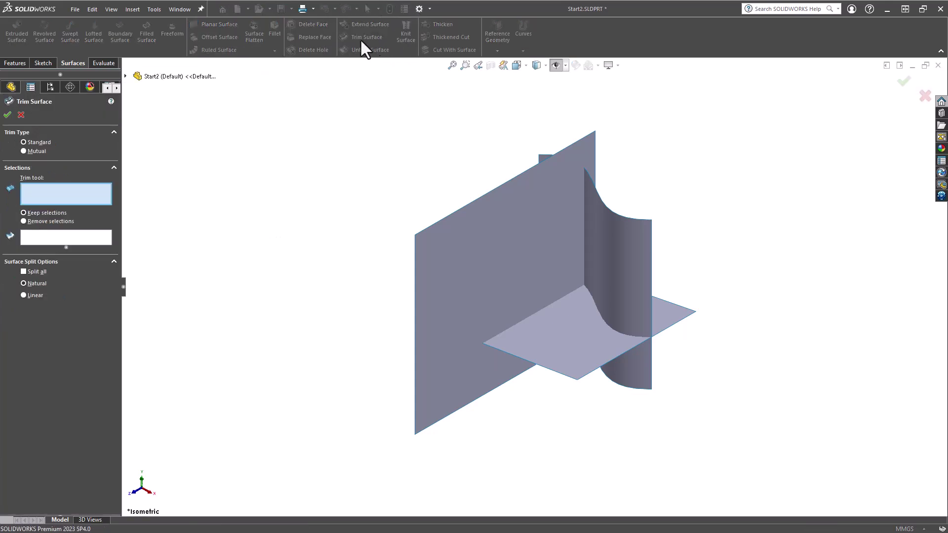
{"action": "left_click", "coordinate": [23, 150]}
{"action": "left_click", "coordinate": [474, 277]}
{"action": "left_click", "coordinate": [617, 257]}
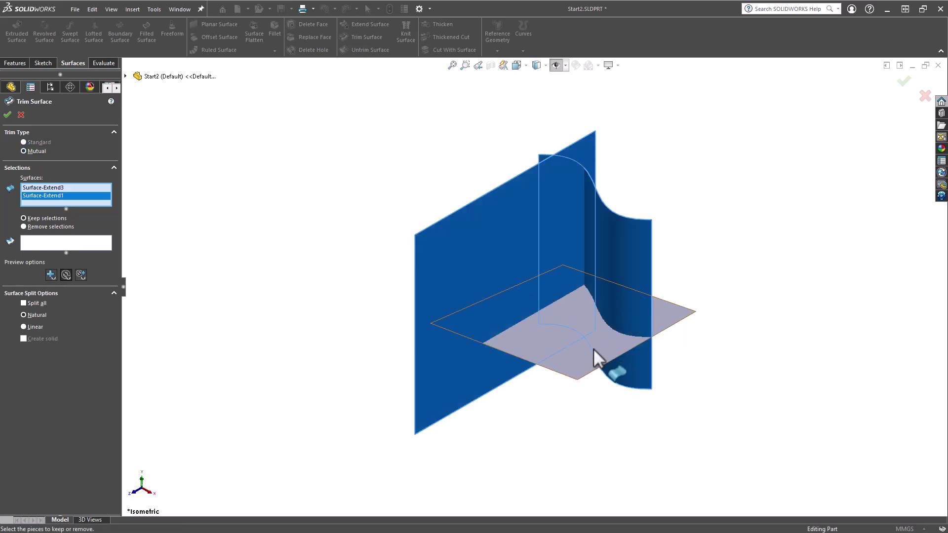
{"action": "left_click", "coordinate": [595, 355]}
{"action": "left_click", "coordinate": [614, 274]}
{"action": "left_click", "coordinate": [575, 363]}
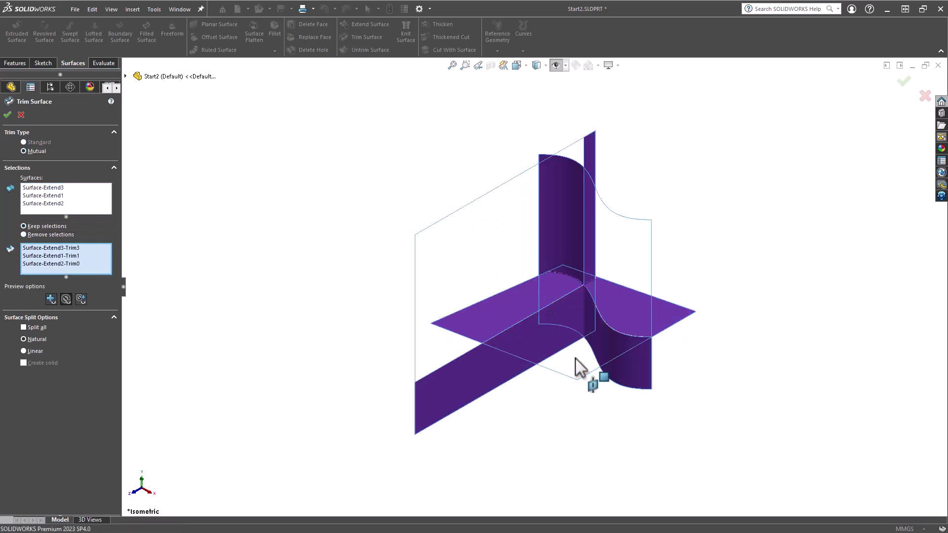
{"action": "left_click", "coordinate": [7, 114]}
{"action": "left_click", "coordinate": [269, 386]}
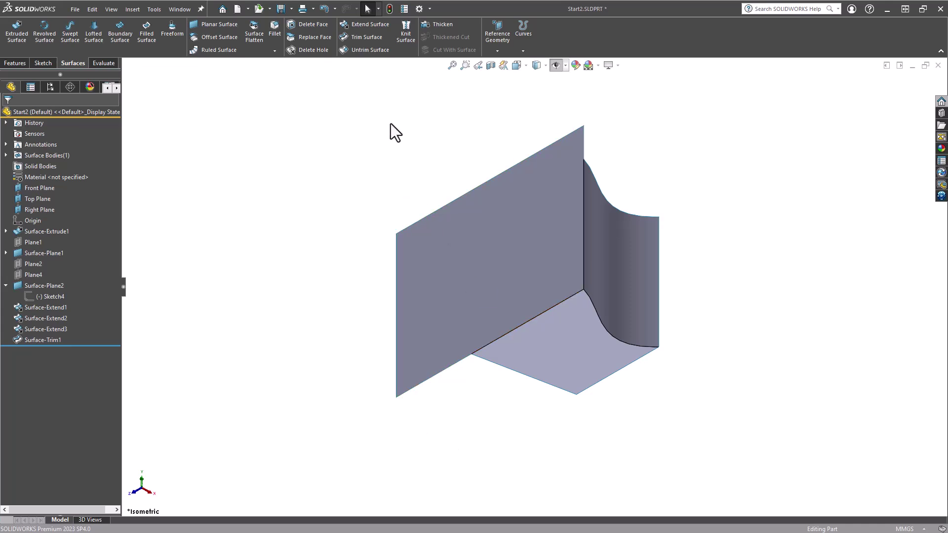
Extend the floor's front edge up to the flat wall's bottom corner vertex as Surface-Extend4.
{"action": "left_click", "coordinate": [372, 25]}
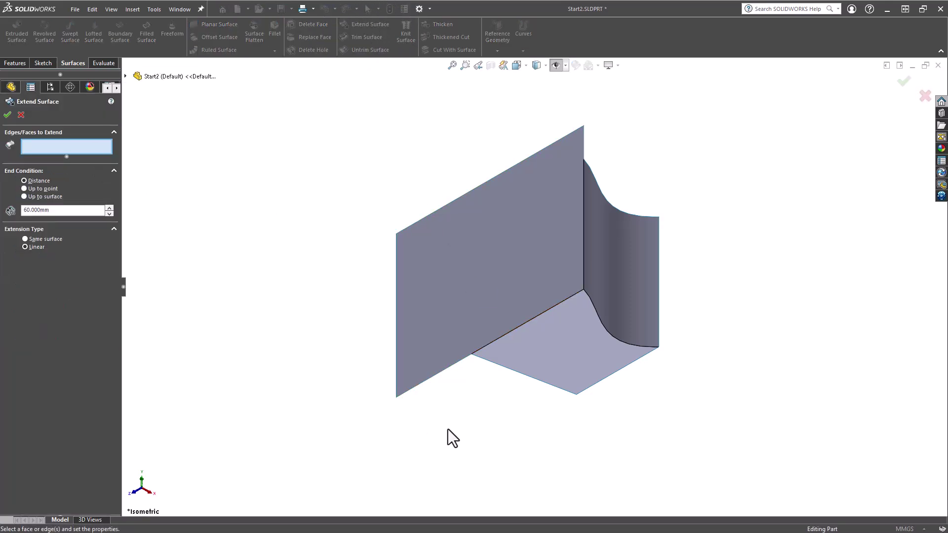
{"action": "left_click", "coordinate": [499, 364]}
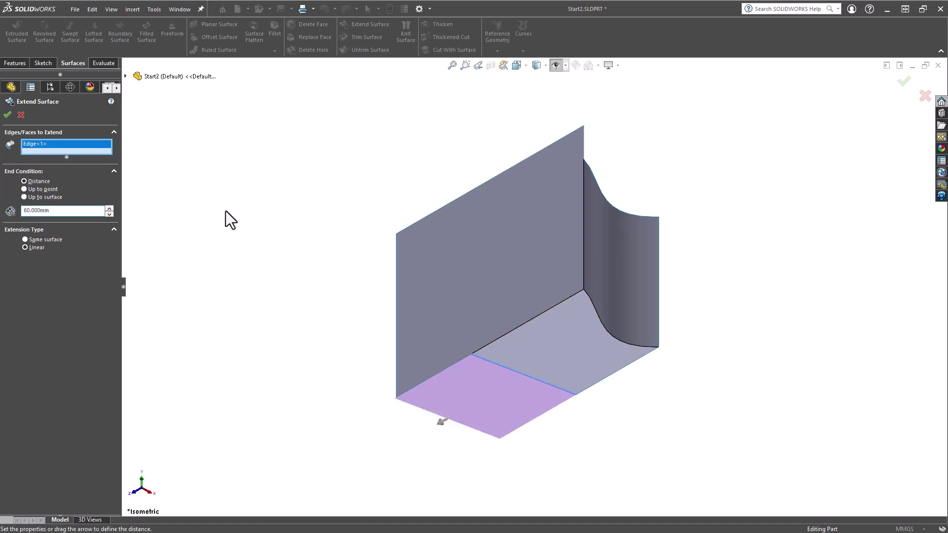
{"action": "left_click", "coordinate": [37, 189]}
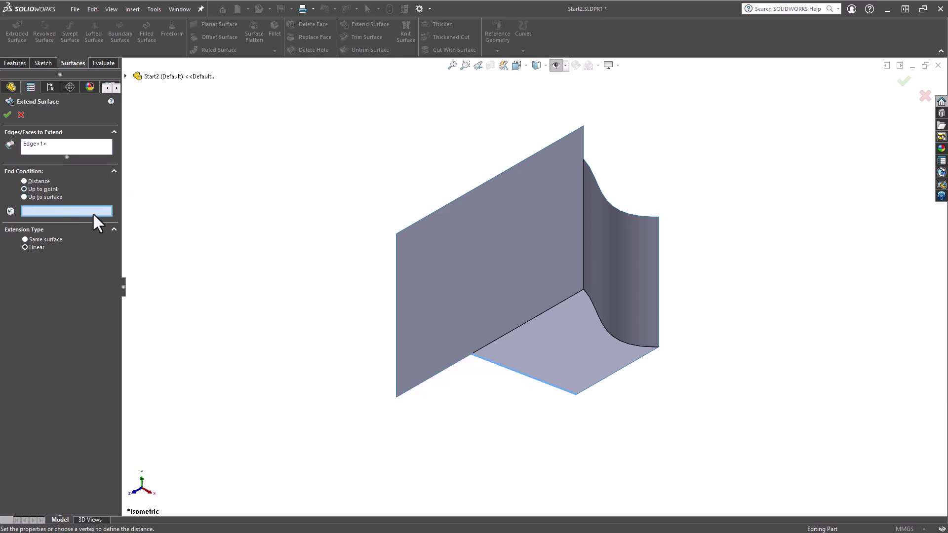
{"action": "left_click", "coordinate": [397, 398]}
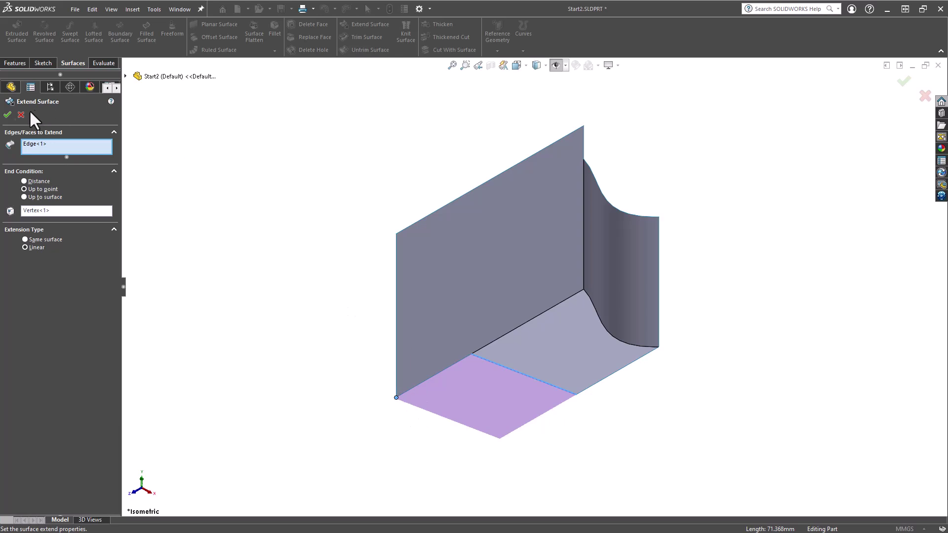
{"action": "left_click", "coordinate": [7, 114]}
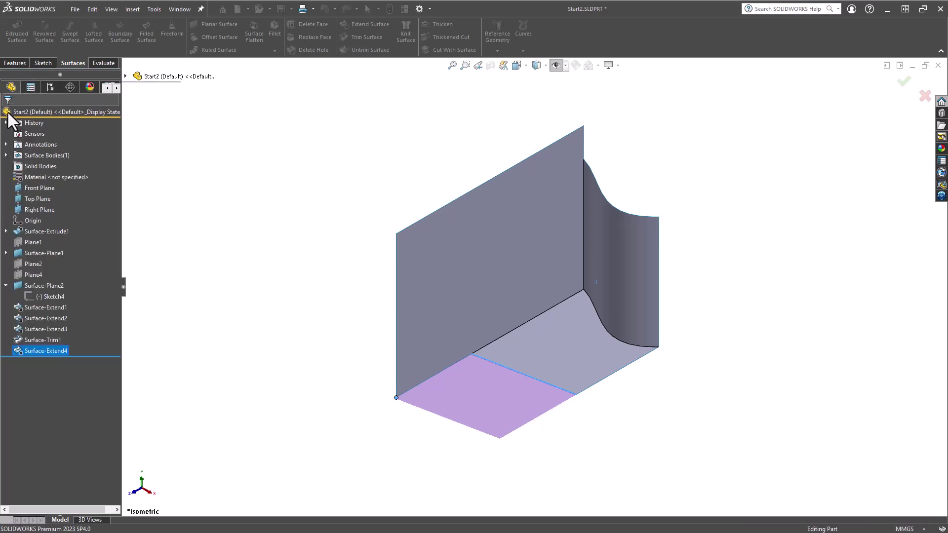
Clear the current selection in the graphics area.
{"action": "left_click", "coordinate": [540, 446]}
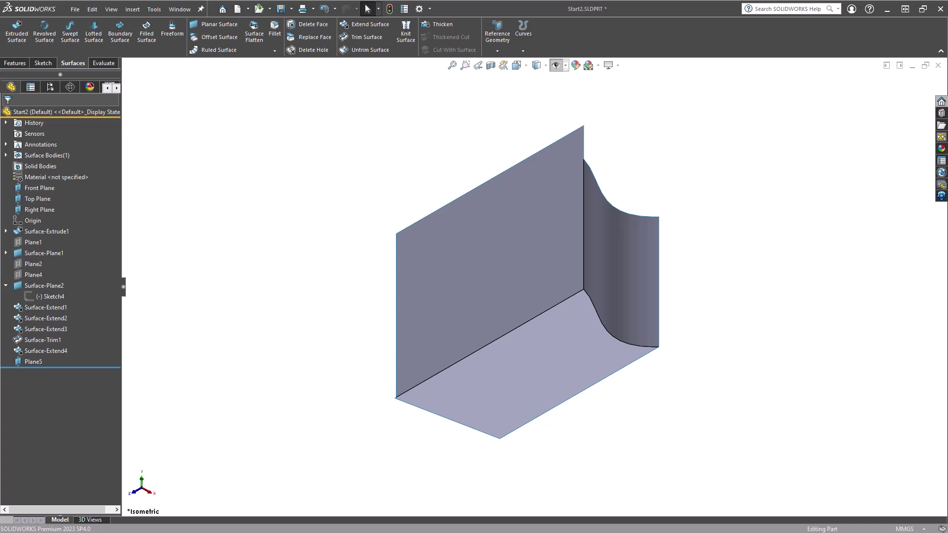
Sketch a corner rectangle on Plane5 spanning the area between the walls.
{"action": "left_click", "coordinate": [28, 360]}
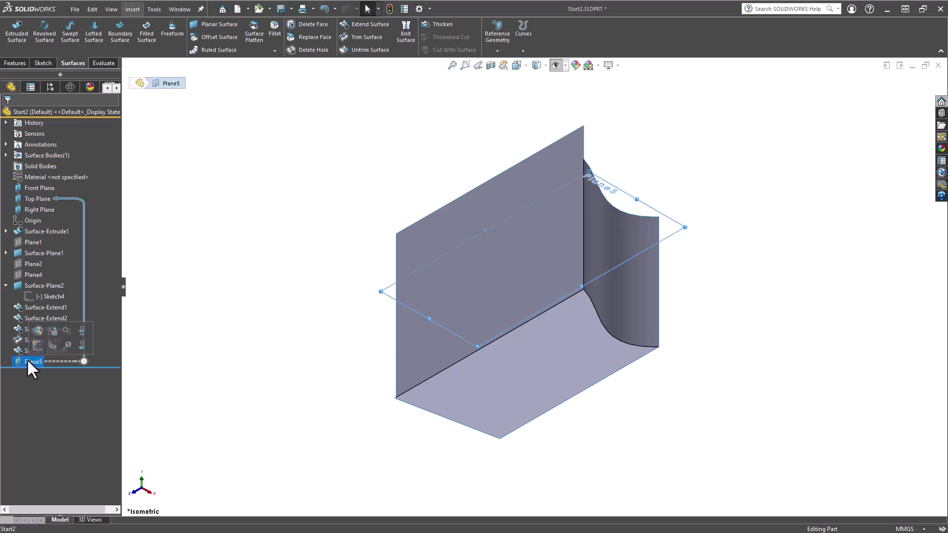
{"action": "left_click", "coordinate": [34, 342]}
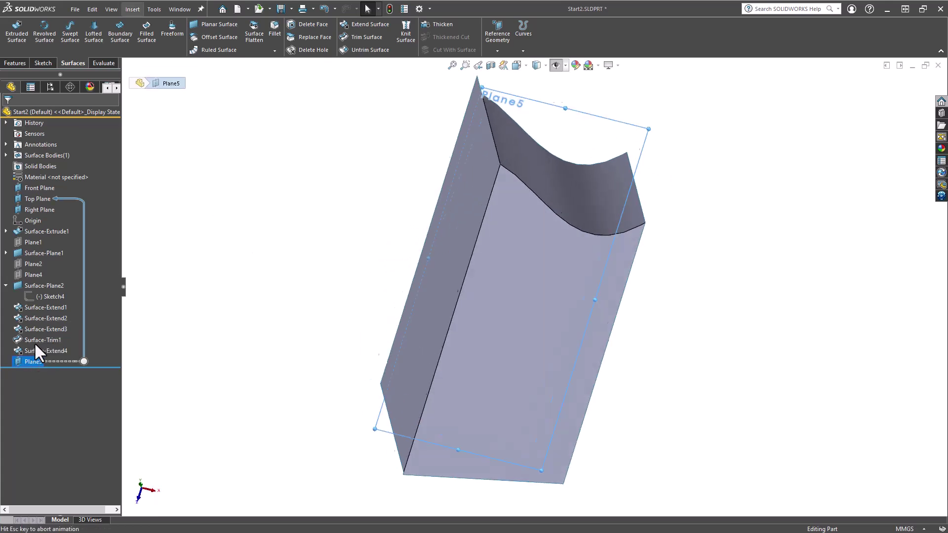
{"action": "left_click", "coordinate": [347, 148]}
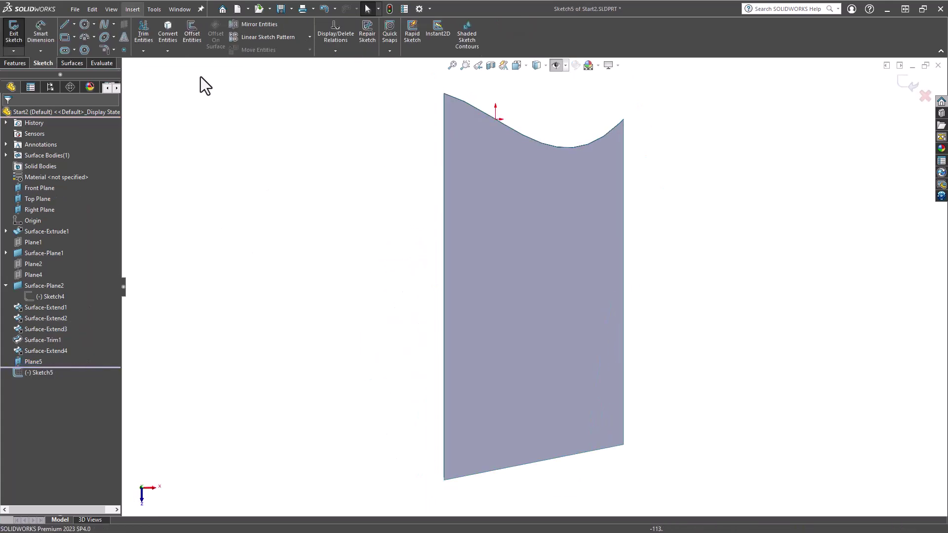
{"action": "left_click", "coordinate": [624, 428]}
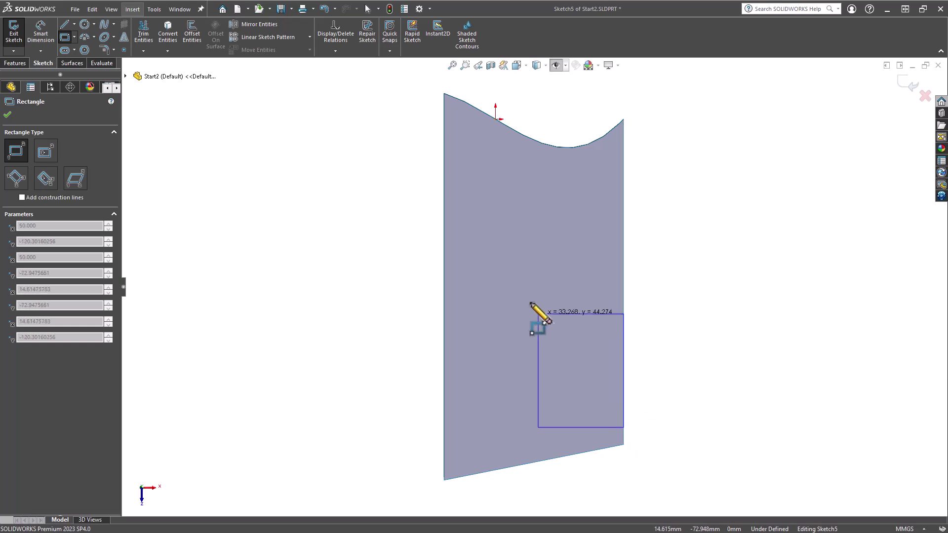
{"action": "left_click", "coordinate": [473, 225]}
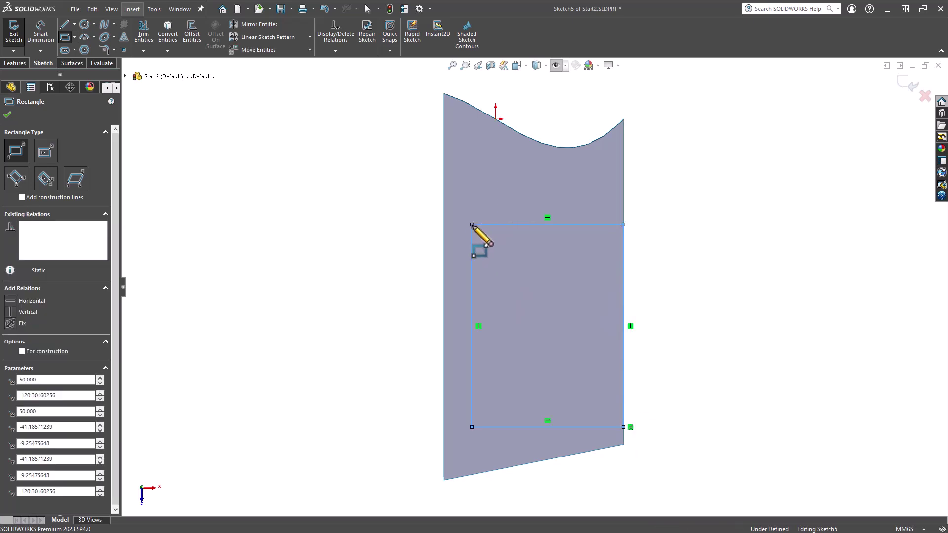
{"action": "key", "text": "Escape"}
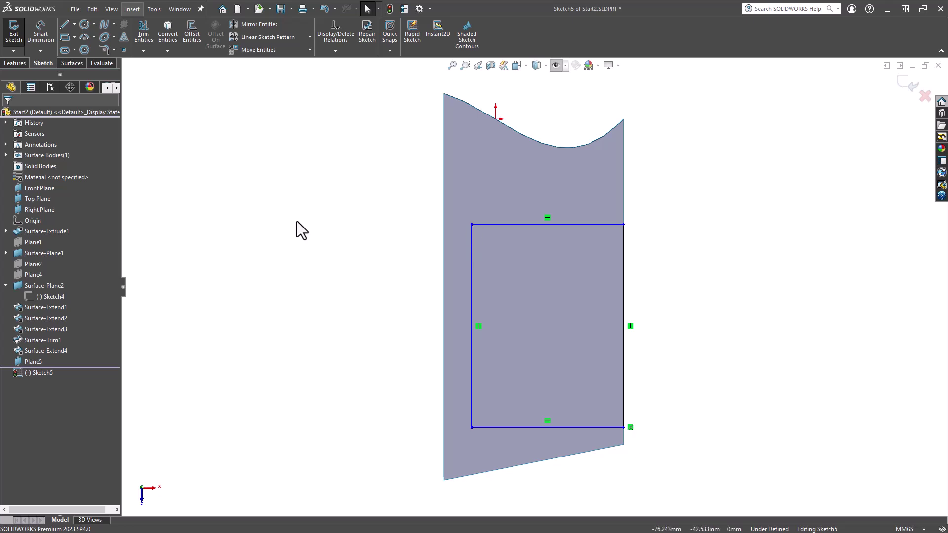
Turn the rectangle sketch into the planar surface Surface-Plane3.
{"action": "left_click", "coordinate": [68, 63]}
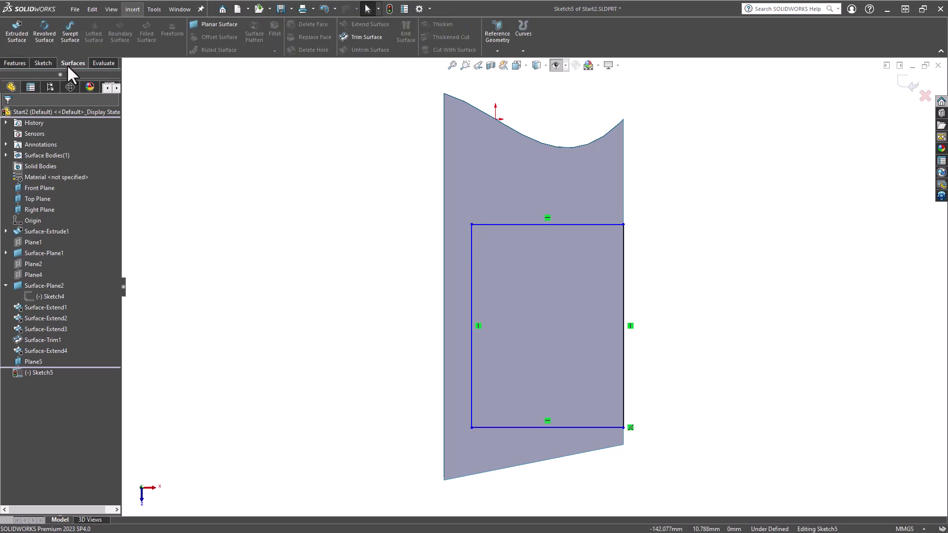
{"action": "left_click", "coordinate": [215, 25]}
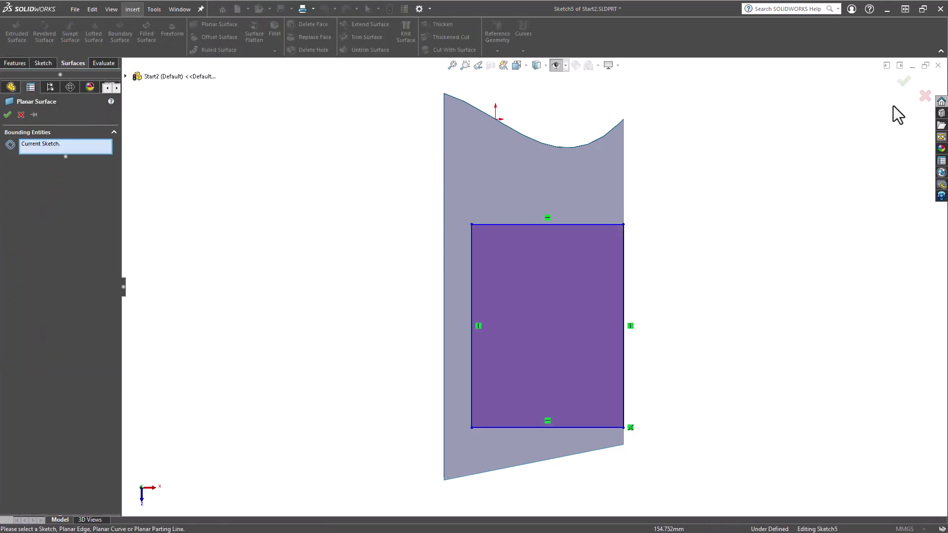
{"action": "left_click", "coordinate": [902, 82]}
{"action": "middle_click_drag", "start_coordinate": [442, 343], "coordinate": [387, 206]}
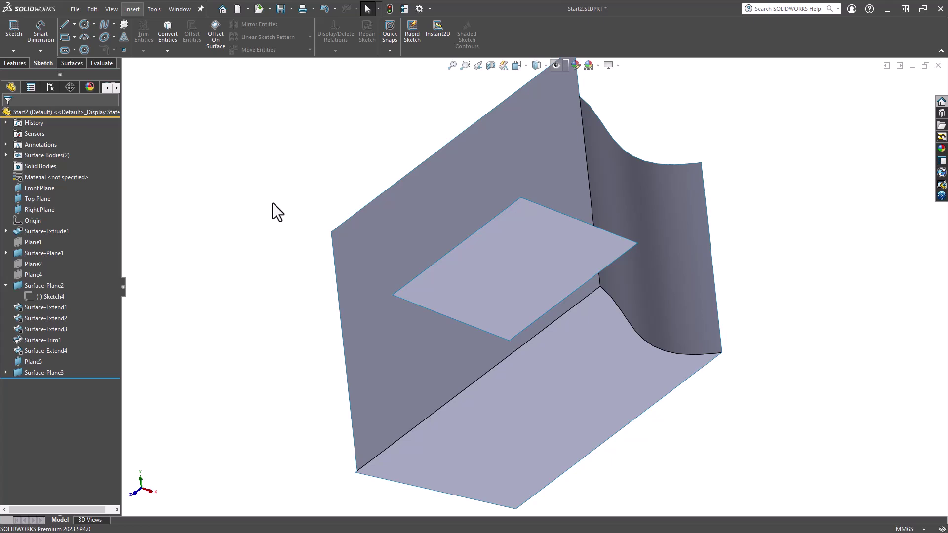
Create Surface-Extend5, extending the cover edge Up to surface at the flat wall.
{"action": "left_click", "coordinate": [78, 62]}
{"action": "left_click", "coordinate": [368, 25]}
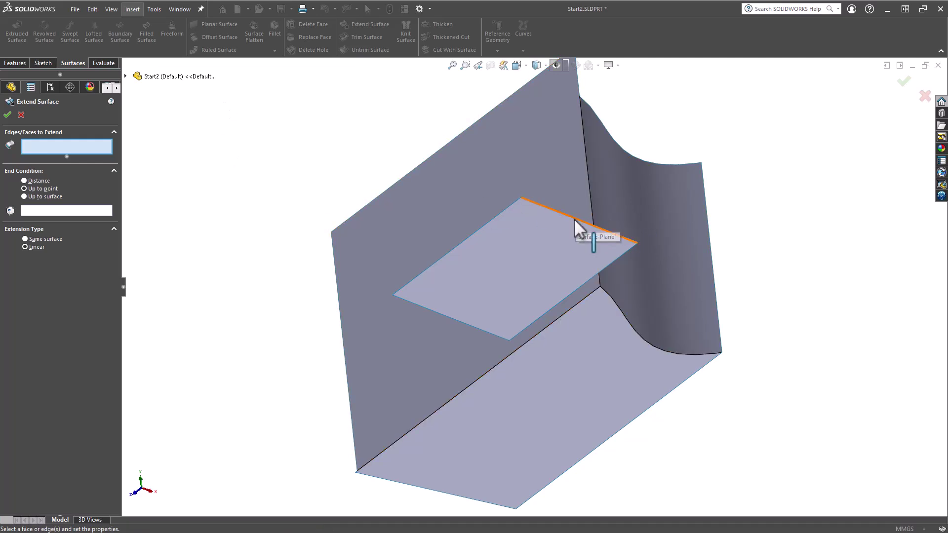
{"action": "left_click", "coordinate": [488, 223]}
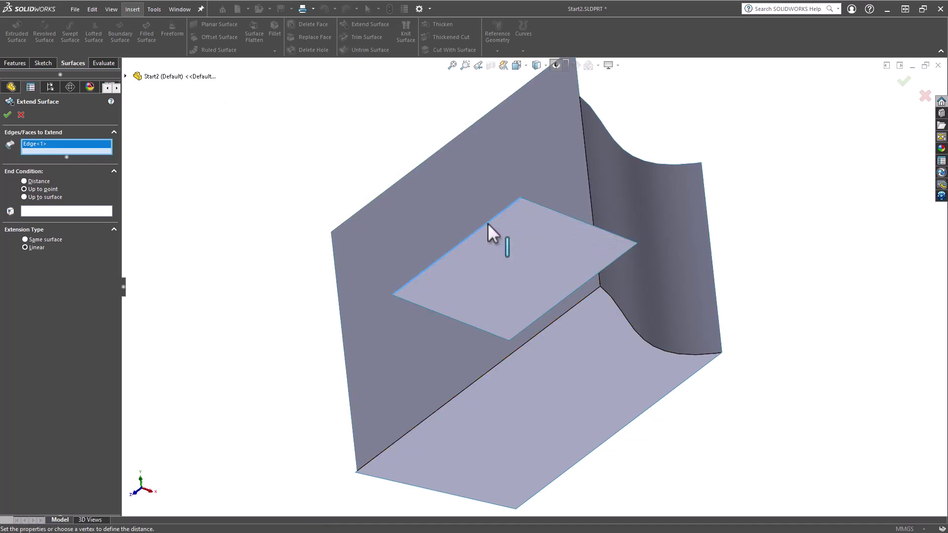
{"action": "left_click", "coordinate": [38, 197]}
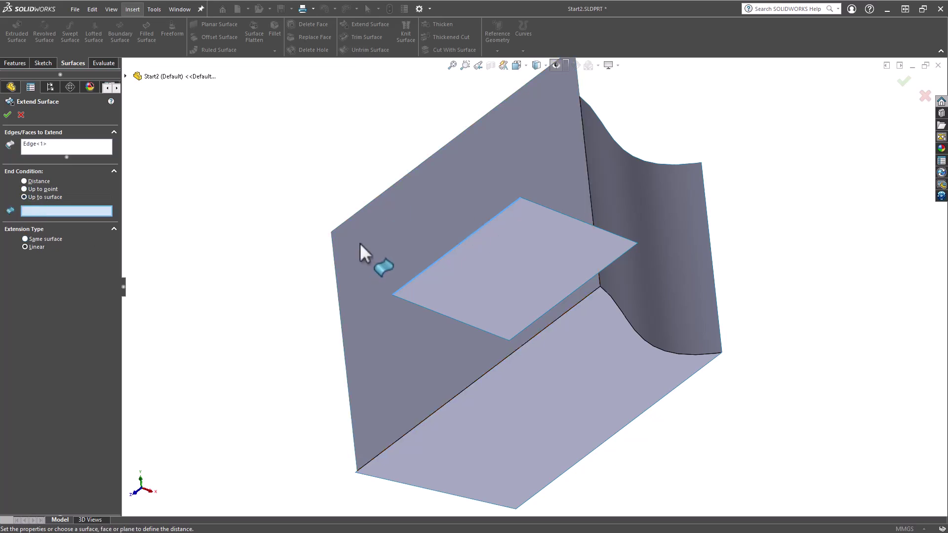
{"action": "left_click", "coordinate": [406, 236]}
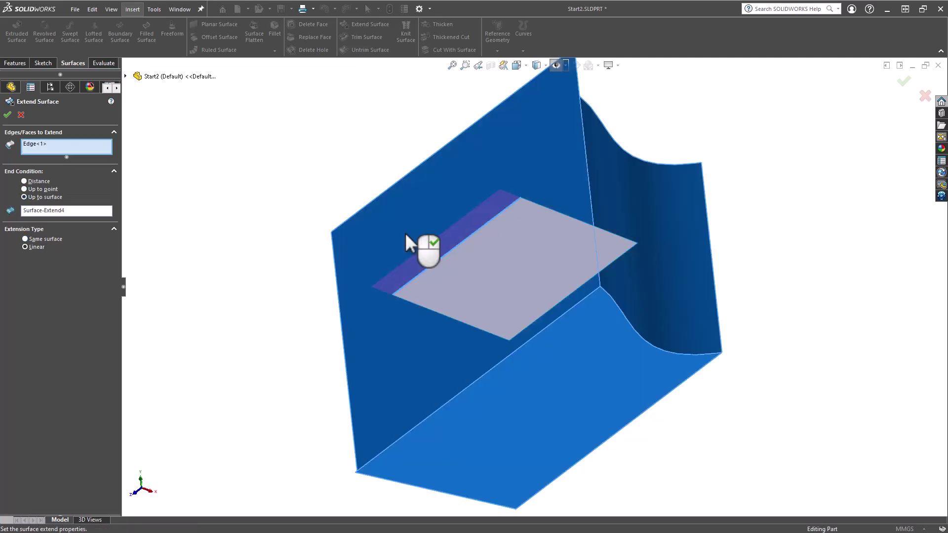
{"action": "left_click", "coordinate": [8, 116]}
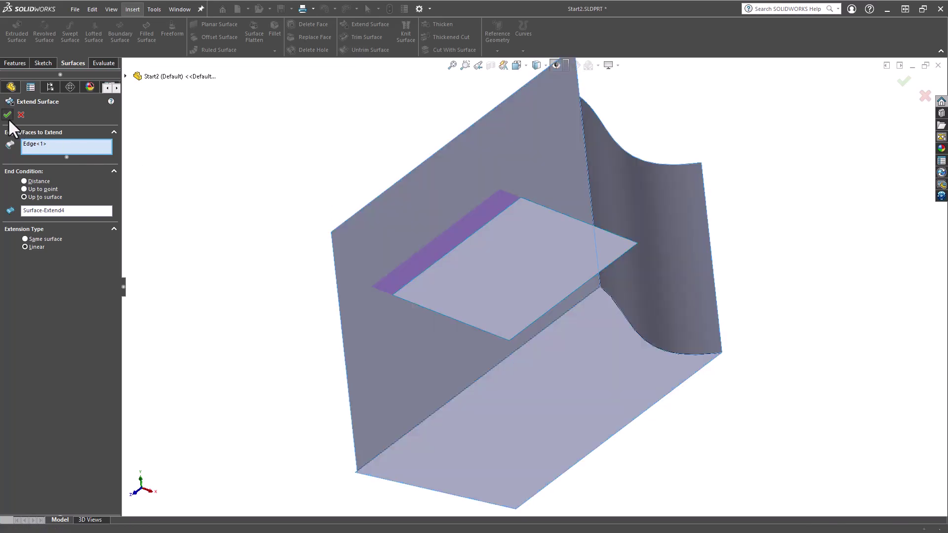
{"action": "left_click", "coordinate": [209, 216]}
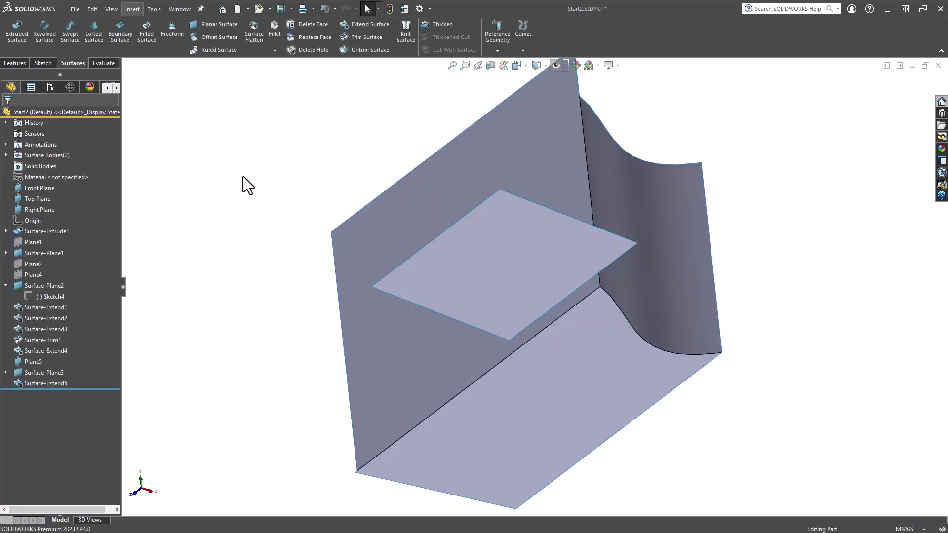
Create Surface-Extend6, extending the cover's right edge Up to surface at the curved wall.
{"action": "left_click", "coordinate": [360, 26]}
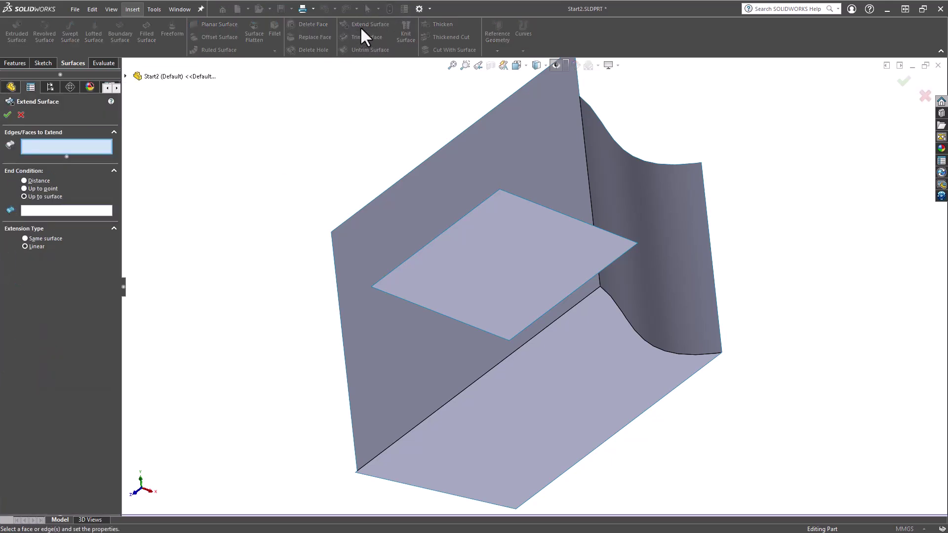
{"action": "left_click", "coordinate": [603, 230]}
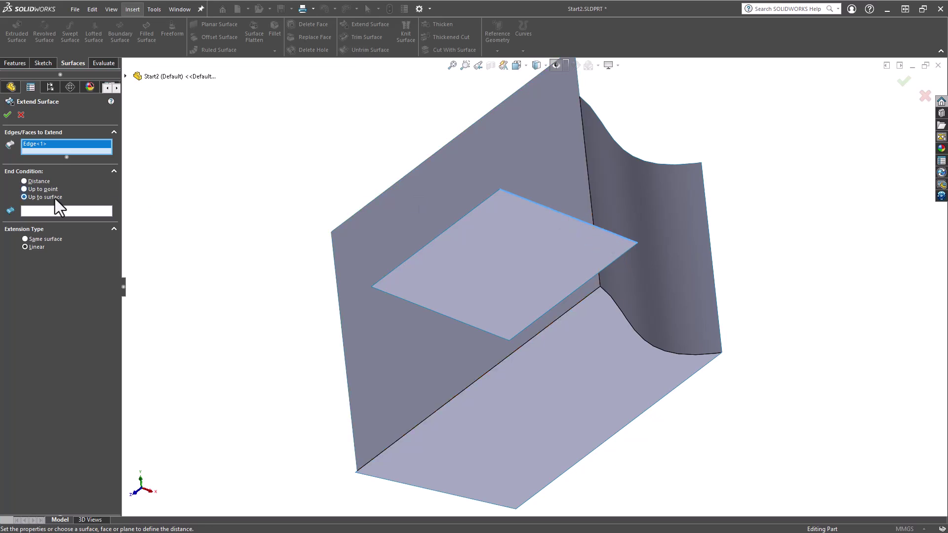
{"action": "left_click", "coordinate": [52, 210]}
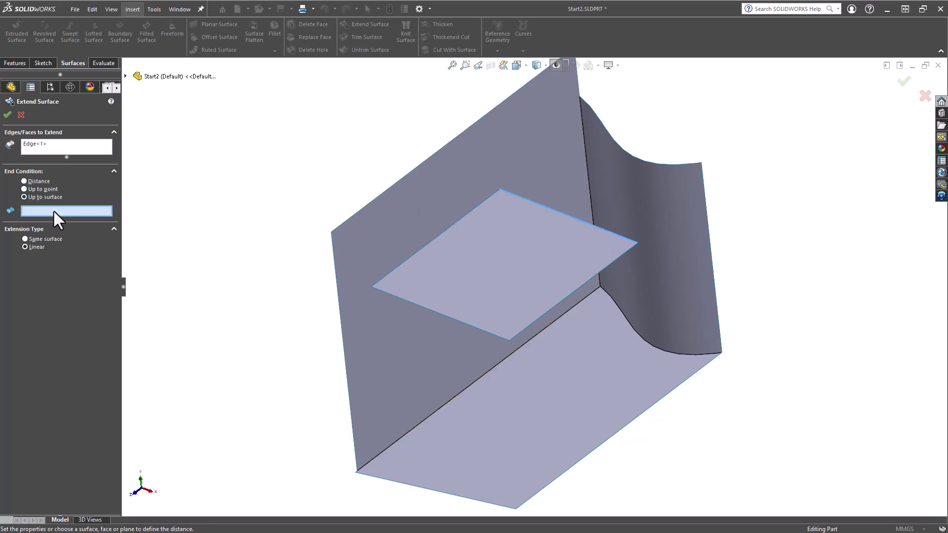
{"action": "left_click", "coordinate": [635, 202]}
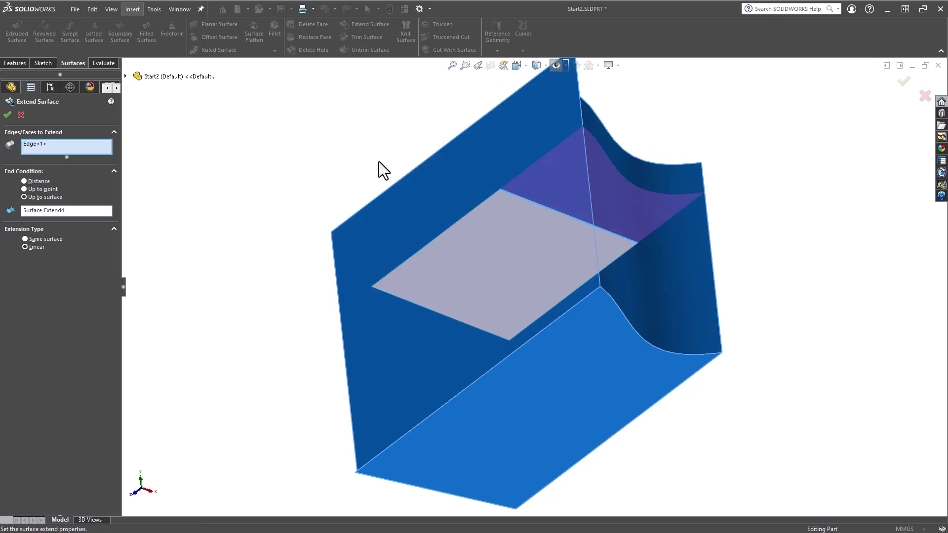
{"action": "left_click", "coordinate": [7, 114]}
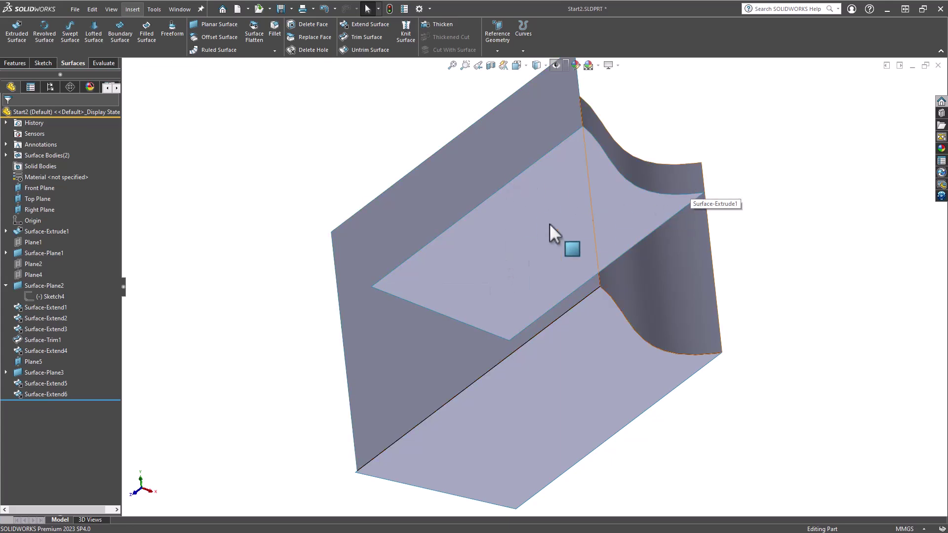
Mutually trim Surface-Extend4 and Surface-Extend6, removing the wall portions above the cover.
{"action": "key", "text": "ctrl+7"}
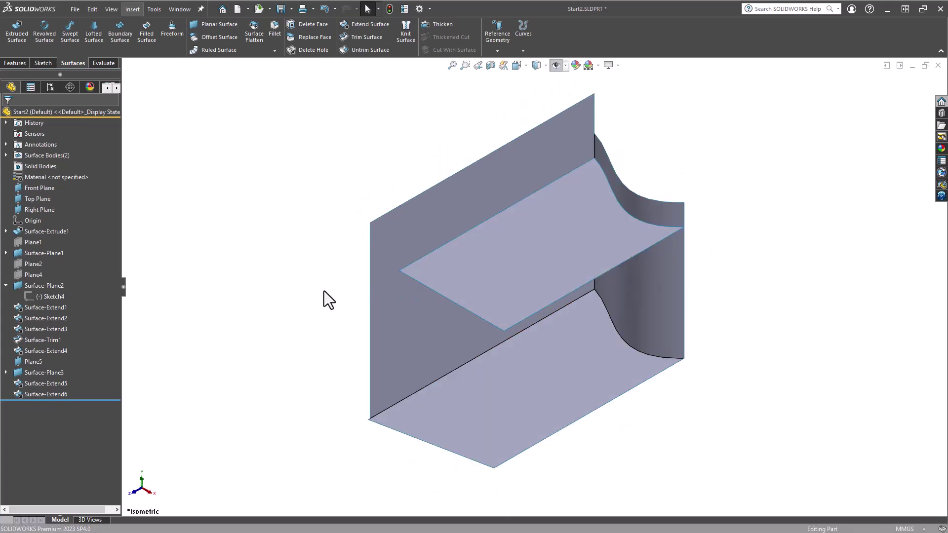
{"action": "left_click", "coordinate": [366, 37]}
{"action": "left_click", "coordinate": [507, 259]}
{"action": "left_click", "coordinate": [62, 244]}
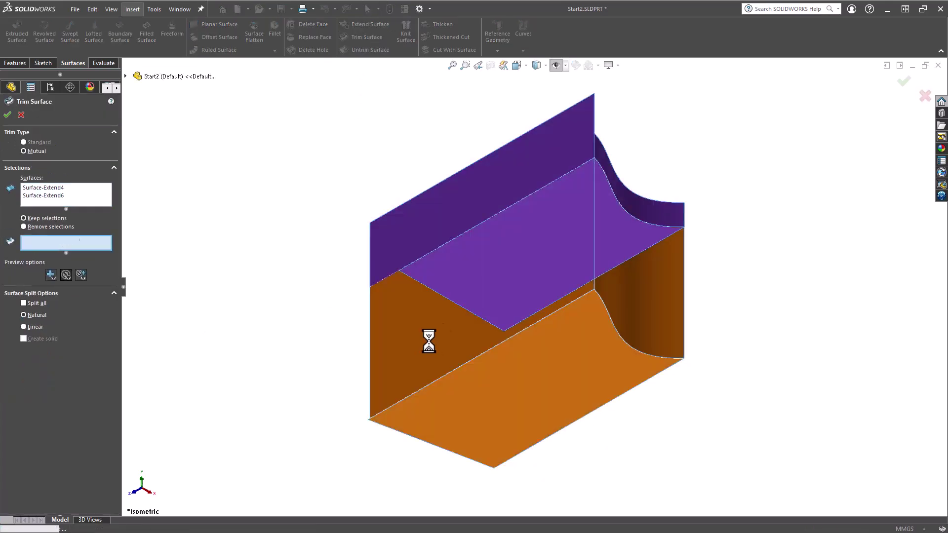
{"action": "left_click", "coordinate": [423, 339]}
{"action": "left_click", "coordinate": [7, 115]}
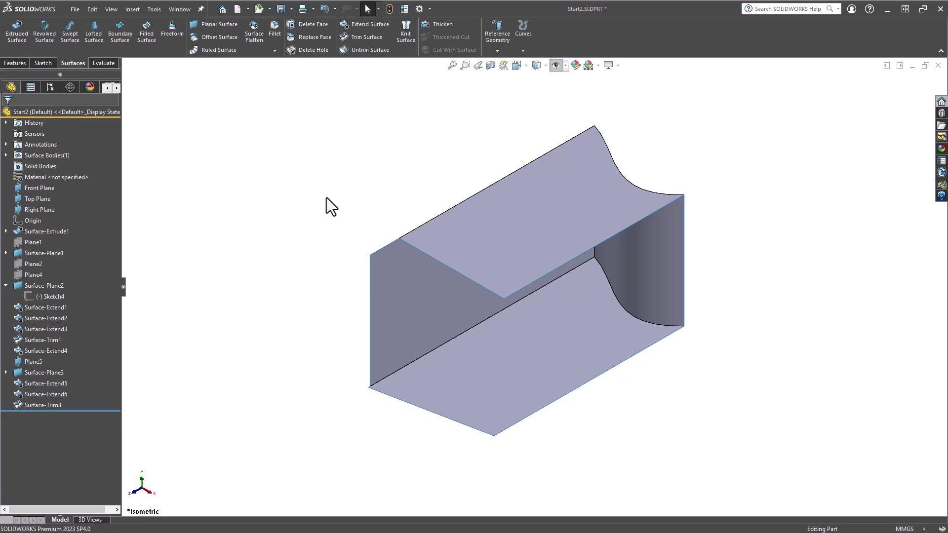
Preview a 60 mm Distance extension on the curved wall's right edge.
{"action": "left_click", "coordinate": [351, 26]}
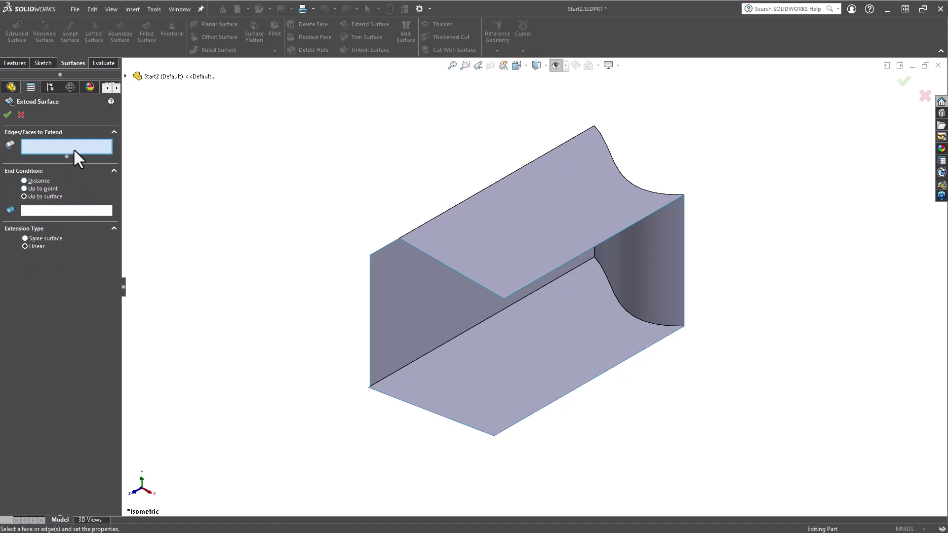
{"action": "left_click", "coordinate": [37, 179]}
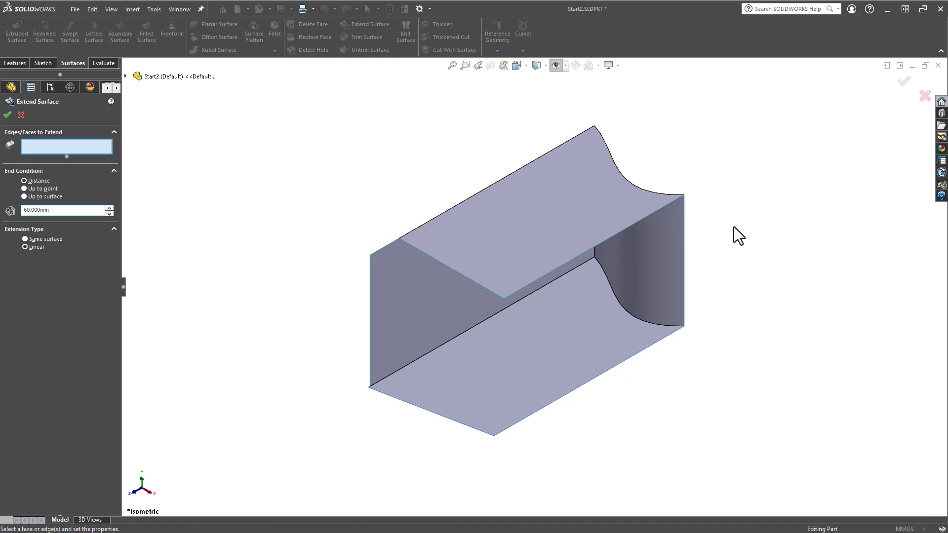
{"action": "left_click", "coordinate": [686, 257]}
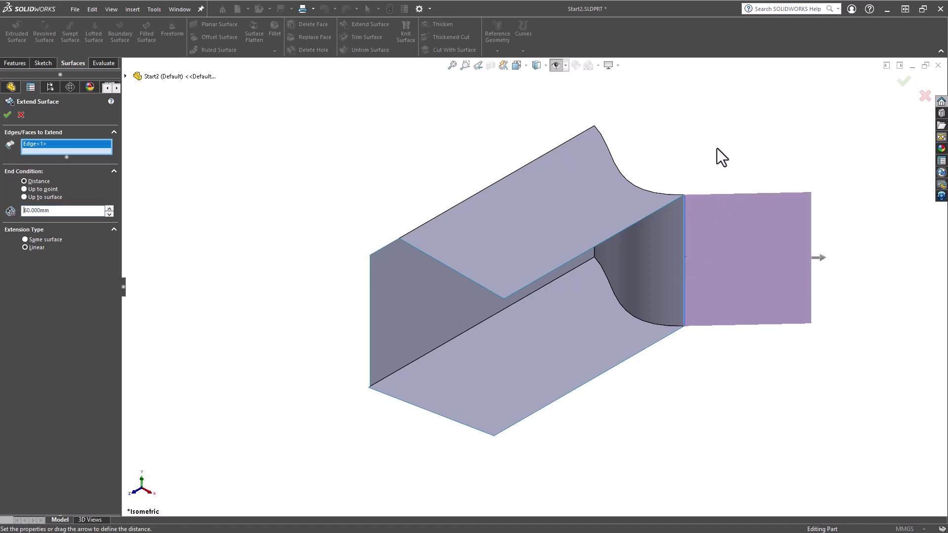
Extend the curved wall's edge 60 mm with Same surface type, creating Surface-Extend7.
{"action": "middle_click_drag", "start_coordinate": [716, 149], "coordinate": [717, 294]}
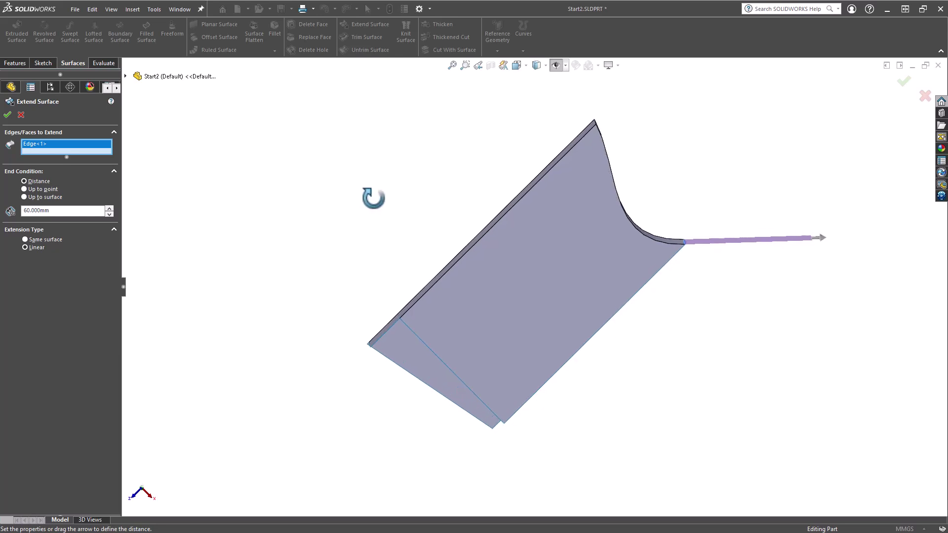
{"action": "left_click", "coordinate": [45, 240]}
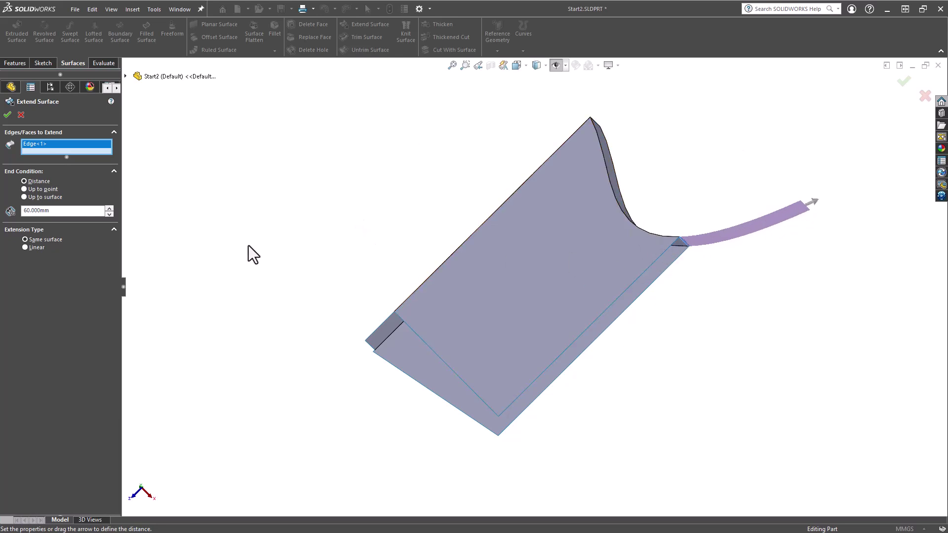
{"action": "left_click", "coordinate": [7, 115]}
{"action": "key", "text": "ctrl+7"}
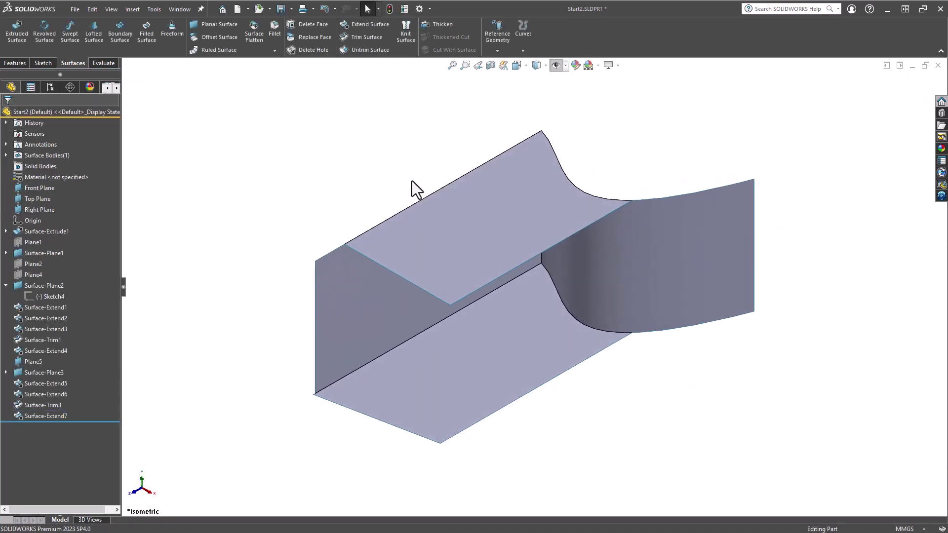